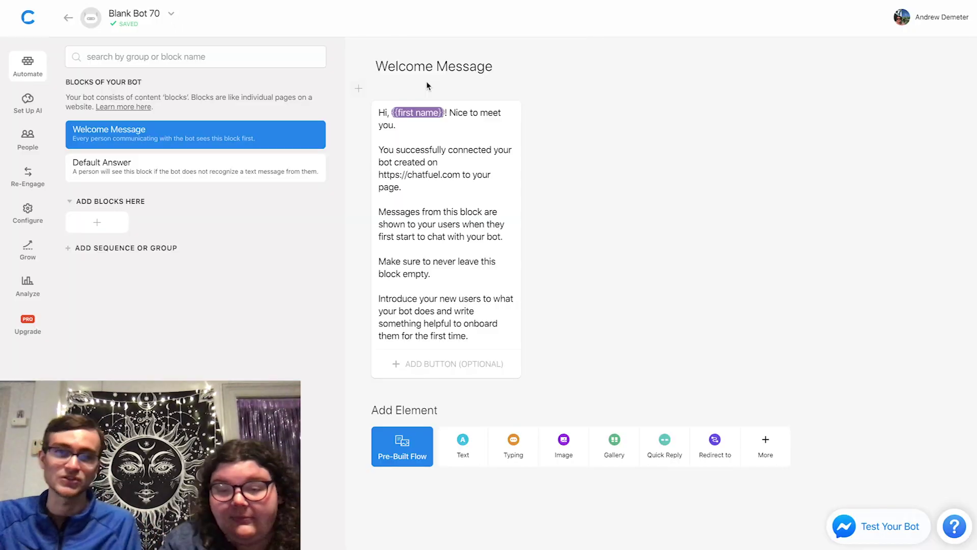
Replace the default welcome text with 'Howdy! Welcome to Deb's Sock Shop.' and a cowboy emoji
drag(379, 150, 508, 343)
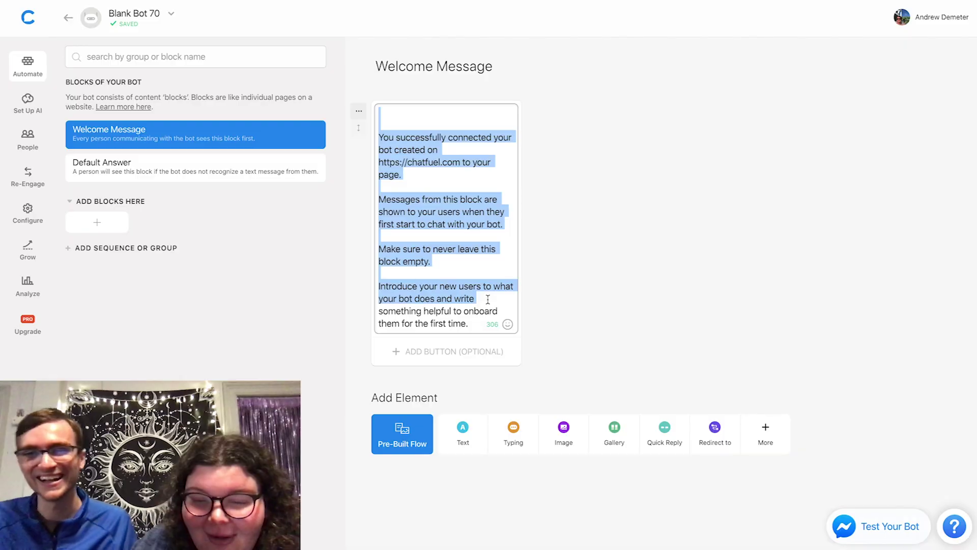
click(487, 299)
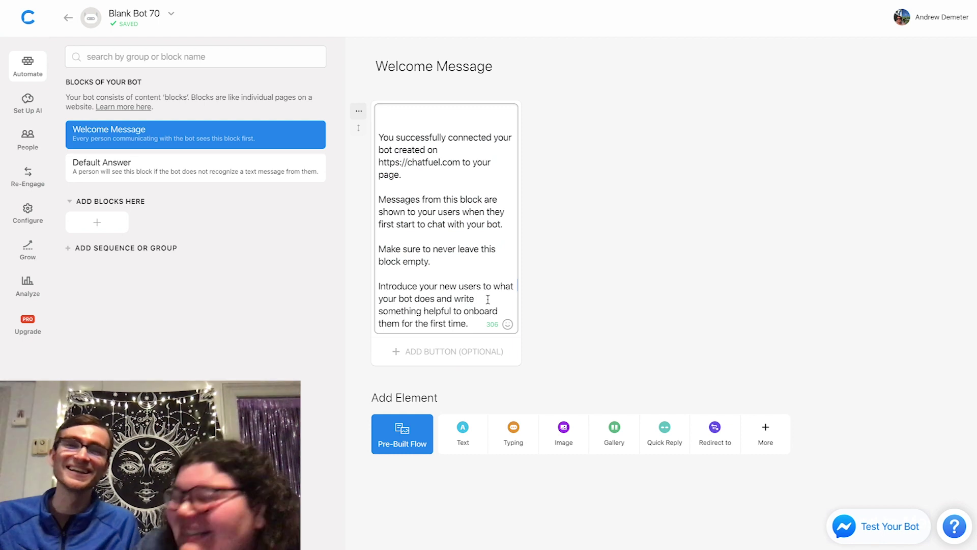
drag(379, 137, 479, 328)
text(Howdy)
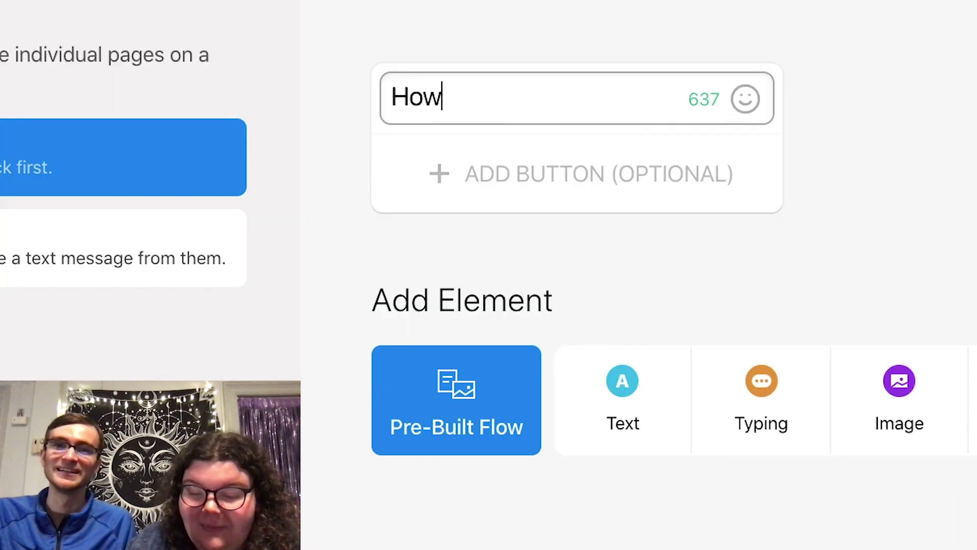
text(! Welcome to Deb's Sock Shop.)
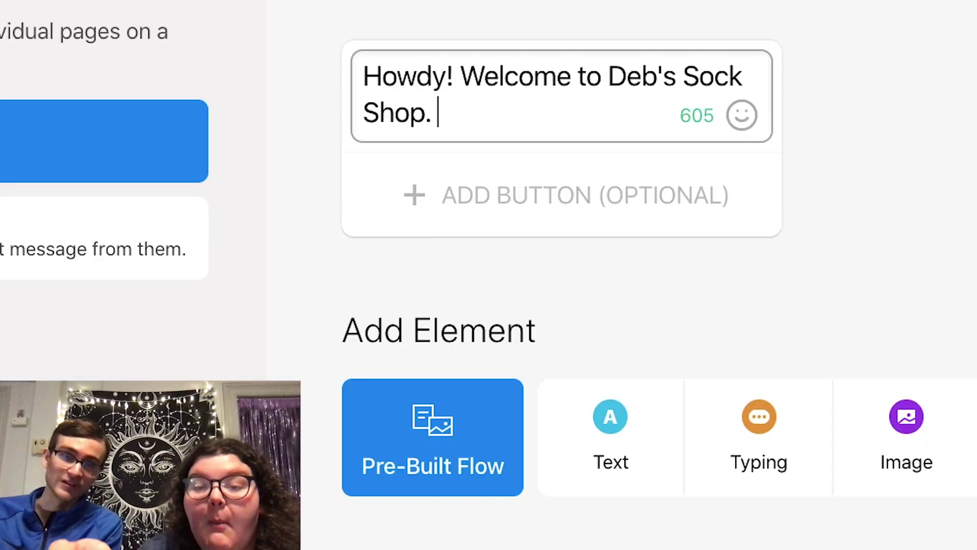
click(742, 116)
scroll(583, 282, down, 5)
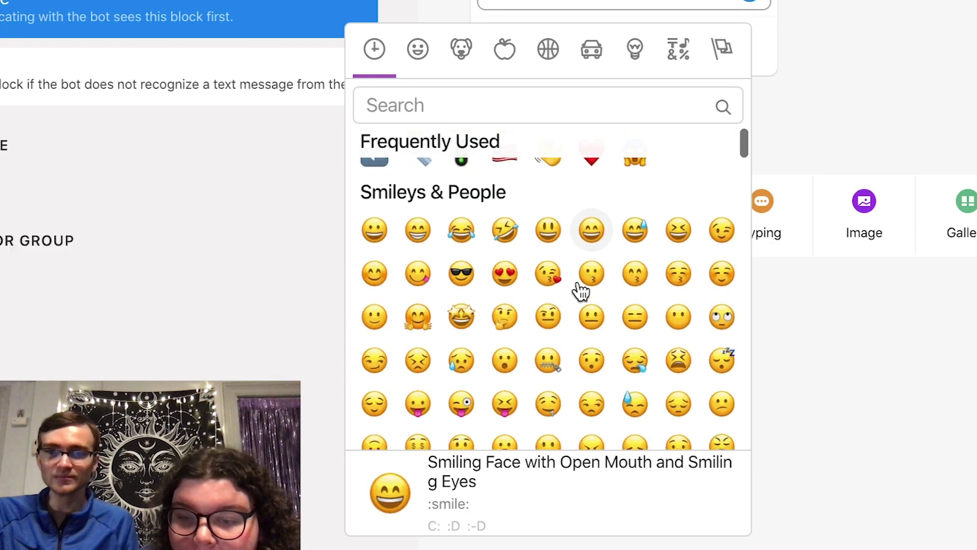
scroll(580, 291, down, 5)
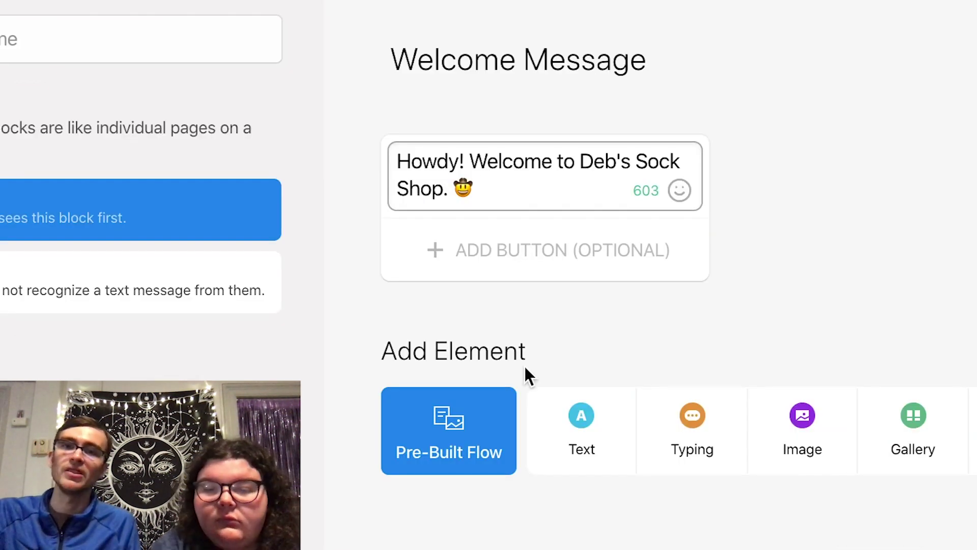
click(436, 247)
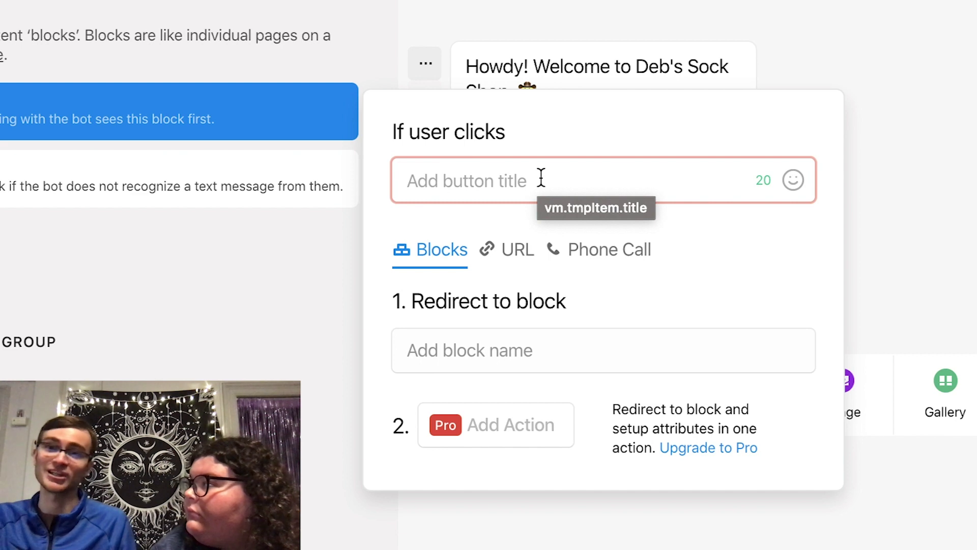
Title the new welcome button 'Shoppy for Socky!!!'
text(Shoppy for you Socki)
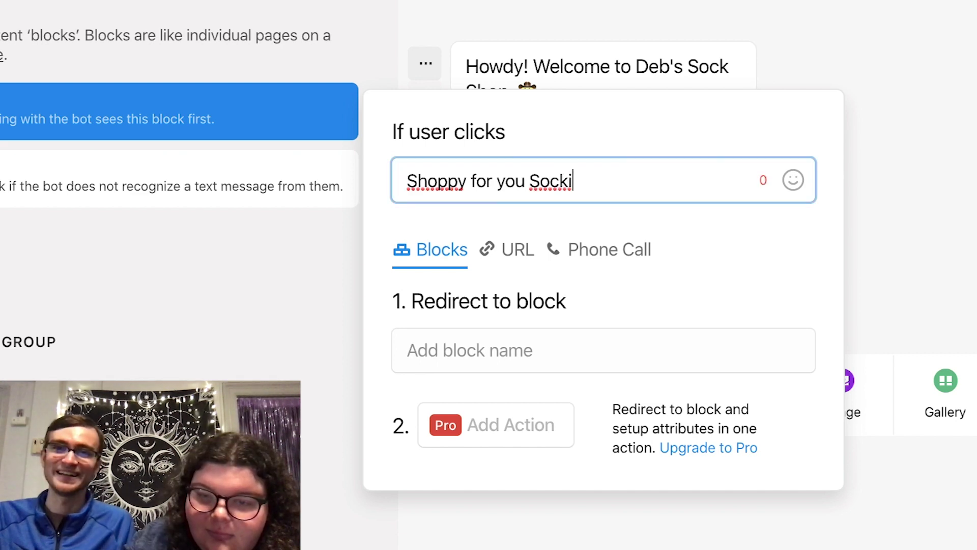
key(BackSpace)
key(ctrl+a)
text(Shop for you Sock)
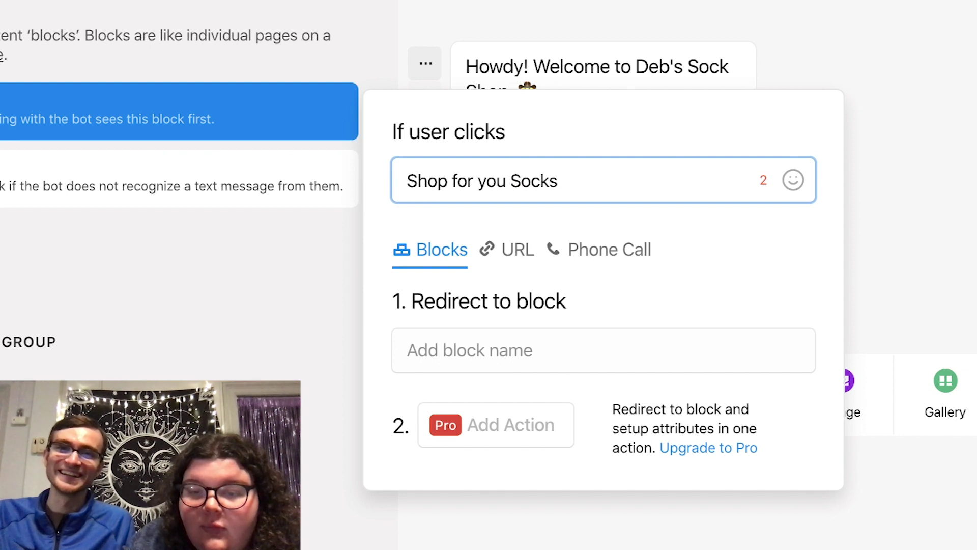
click(505, 181)
text(r)
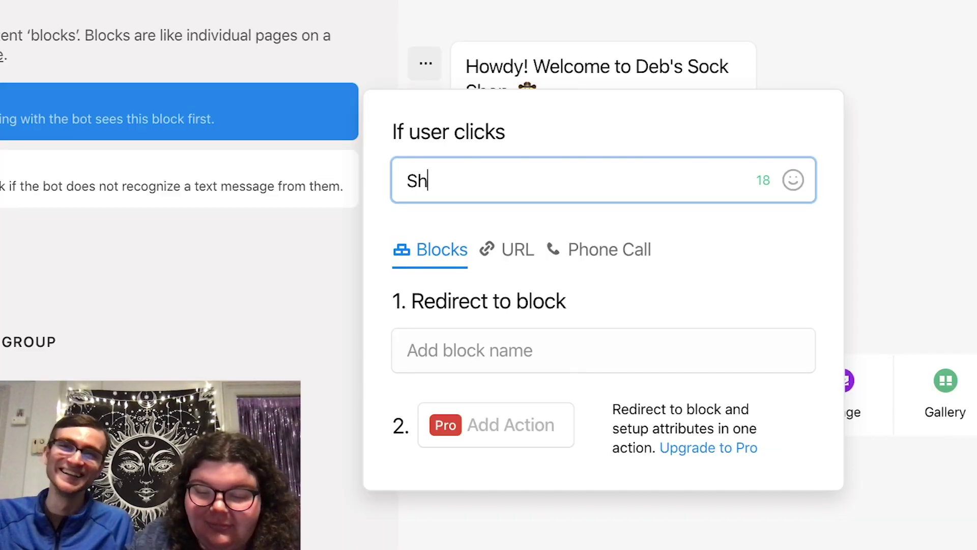
text(p[[y)
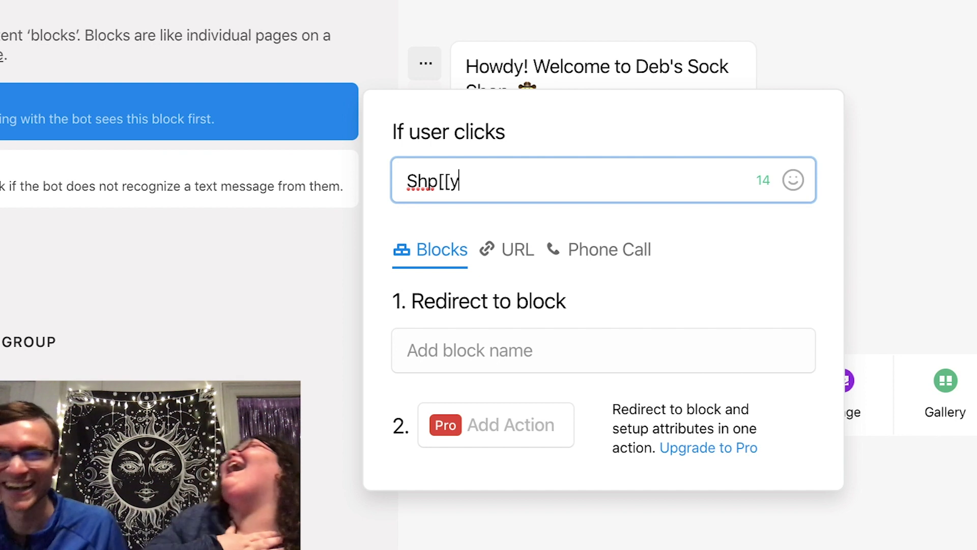
key(BackSpace)
key(BackSpace)
key(BackSpace)
key(BackSpace)
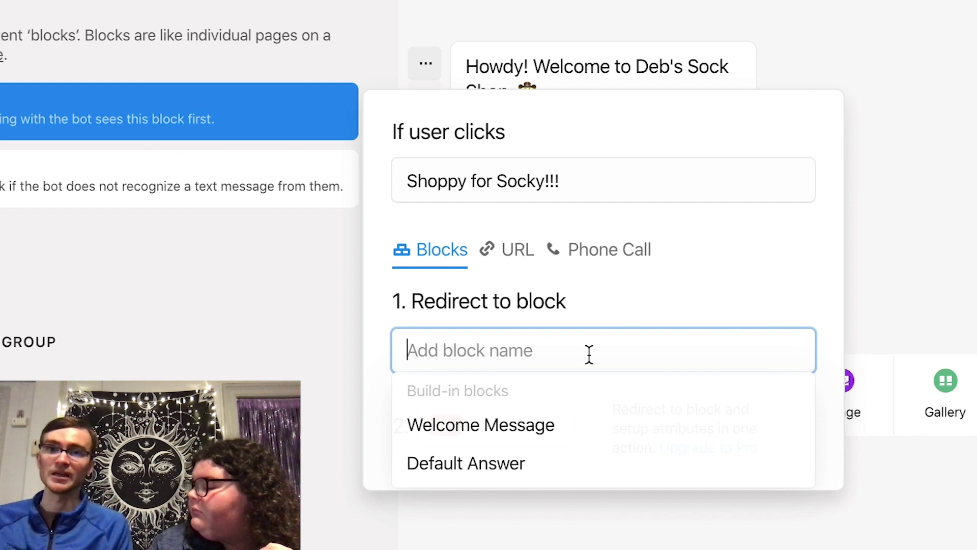
Redirect the button to a newly created 'Sockies' block and open that block
text(Sockiew)
key(BackSpace)
text(s)
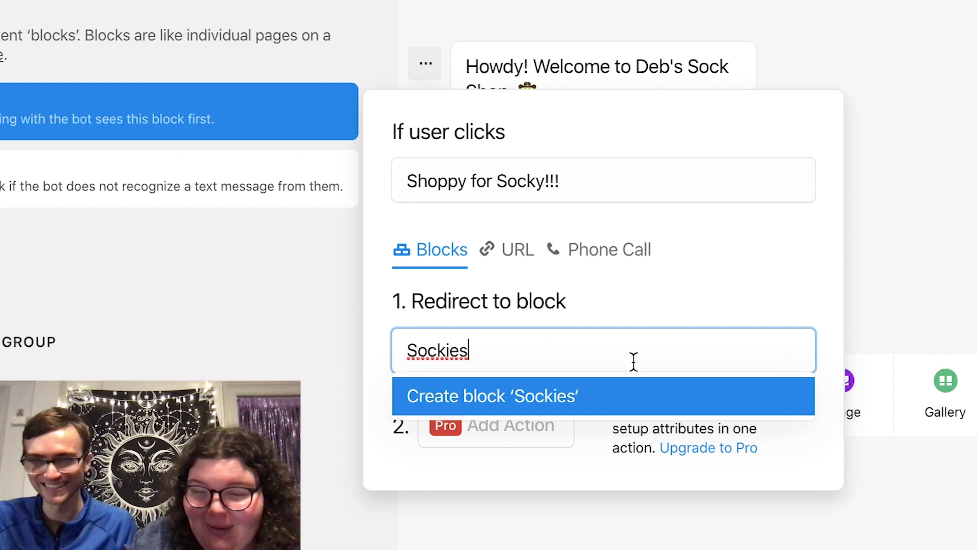
click(568, 395)
click(675, 282)
click(104, 224)
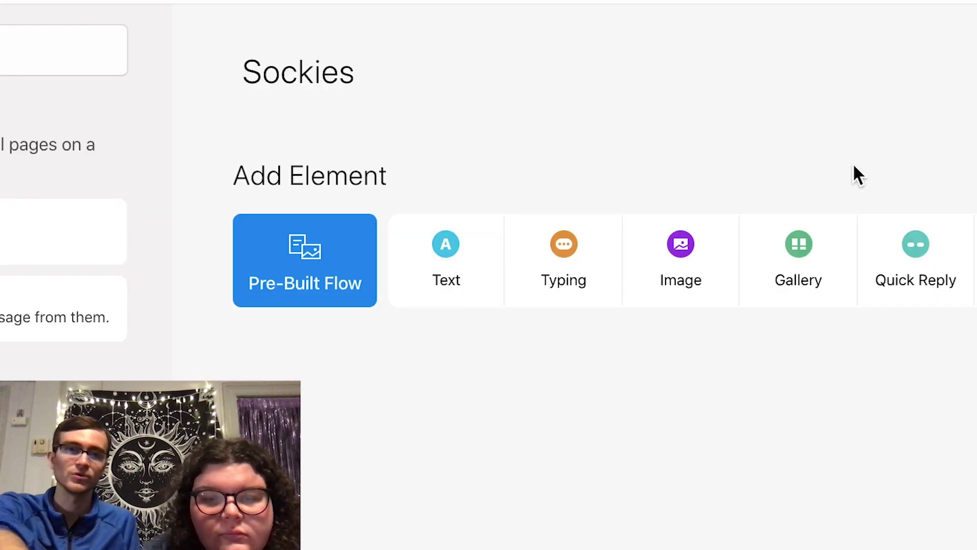
Add a gallery to Sockies with 'Gator Socks' and 'Chicken Socks' cards
click(806, 278)
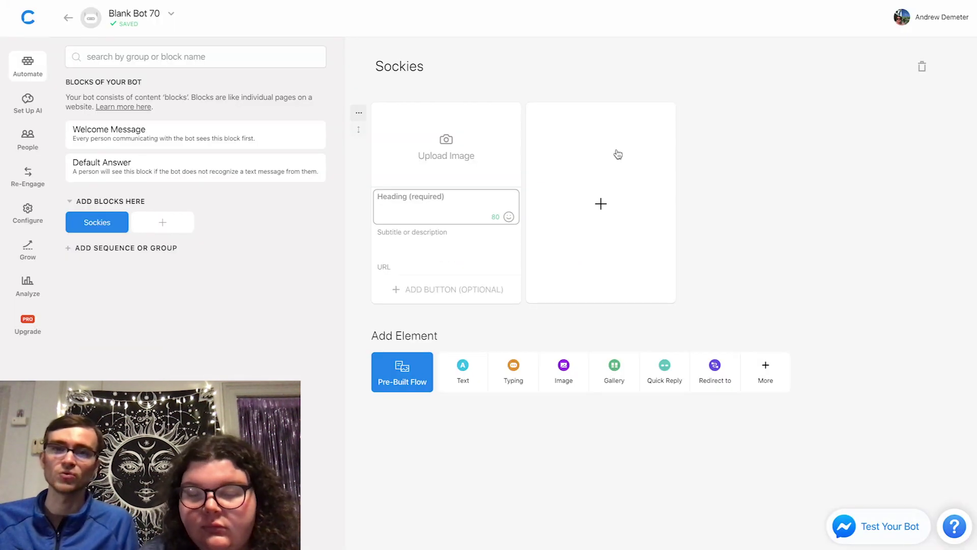
click(473, 209)
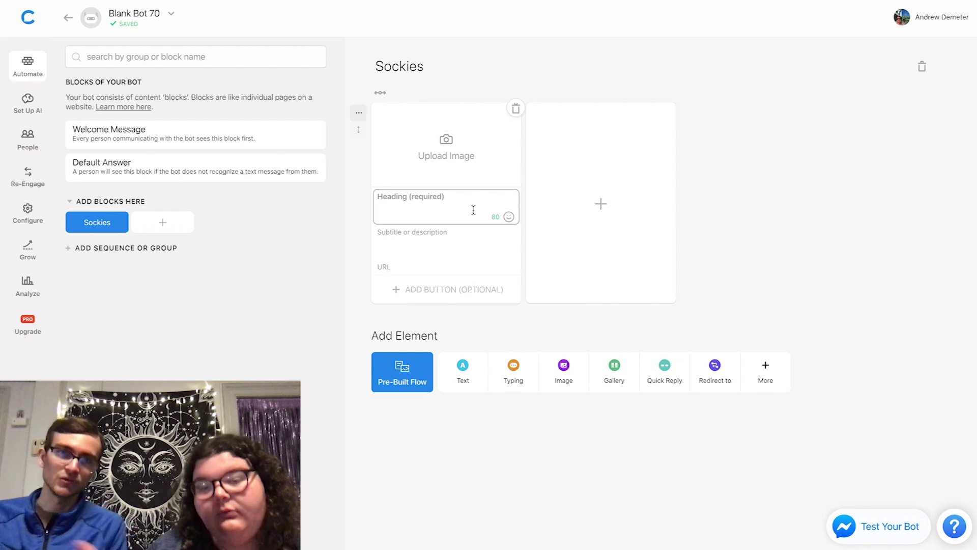
click(595, 203)
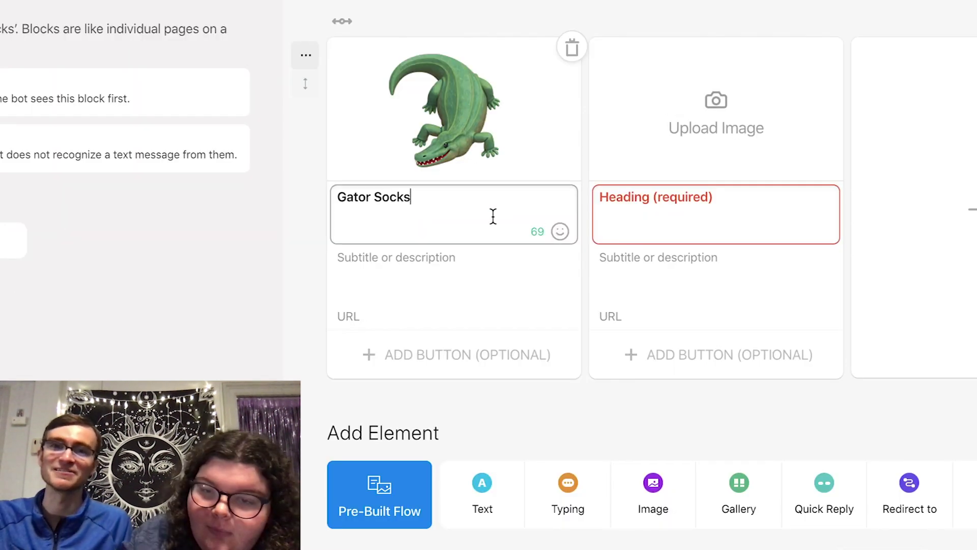
click(601, 218)
text(Chicken So)
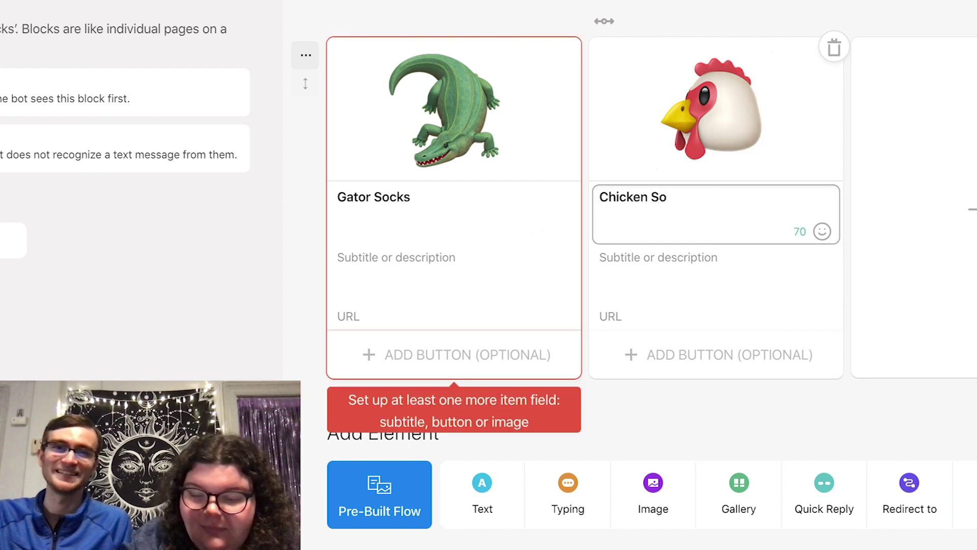
text(cks)
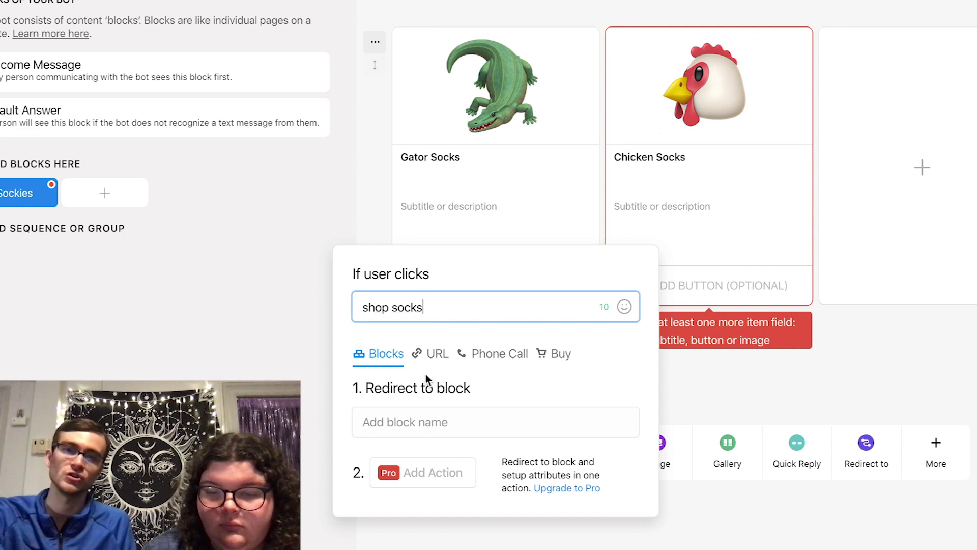
Link the Gator Socks button to socks.com/gator and delete the Chicken Socks card
click(433, 358)
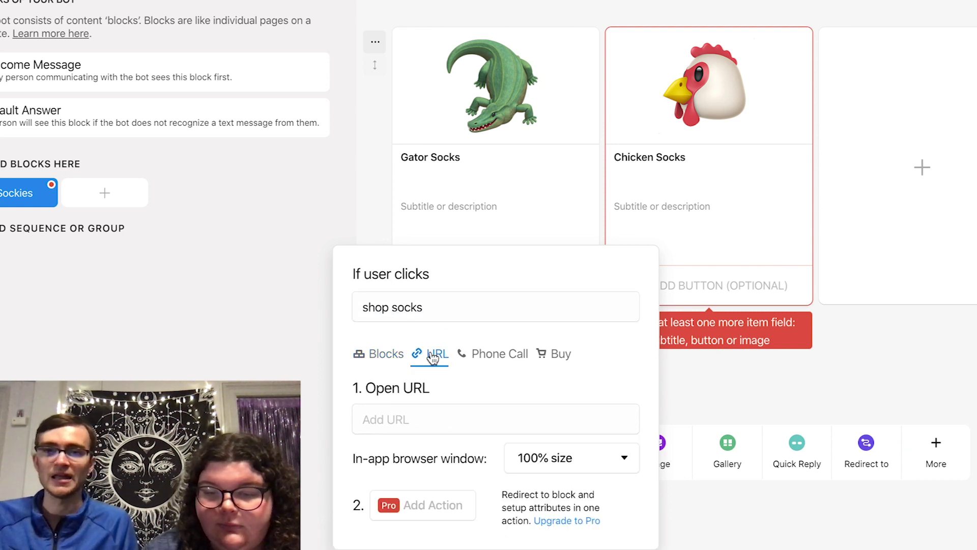
click(446, 419)
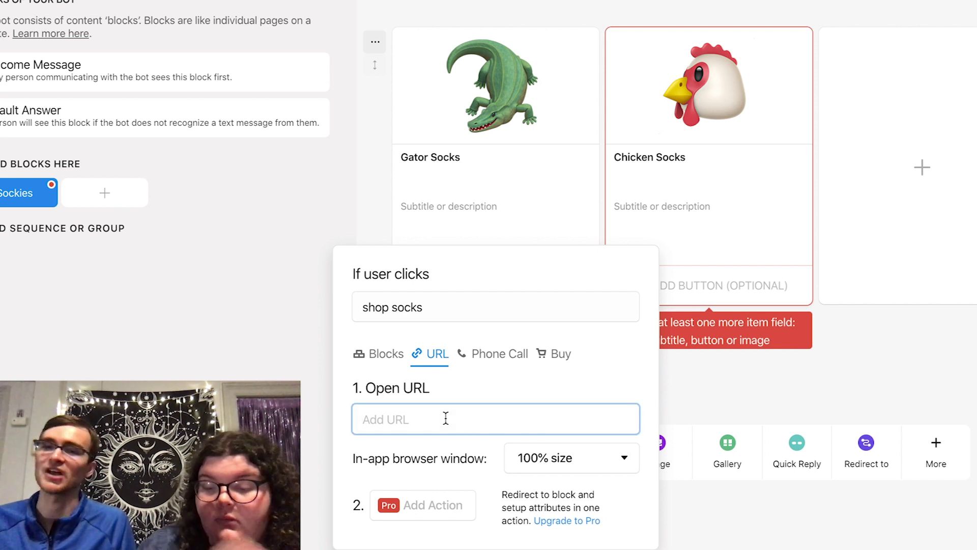
text(socka)
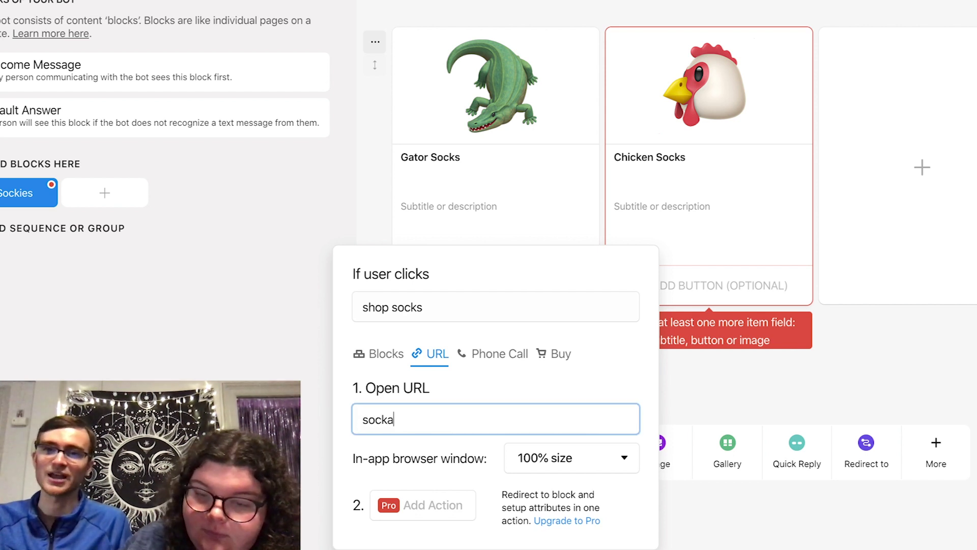
key(BackSpace)
text(s.com/gator)
key(Return)
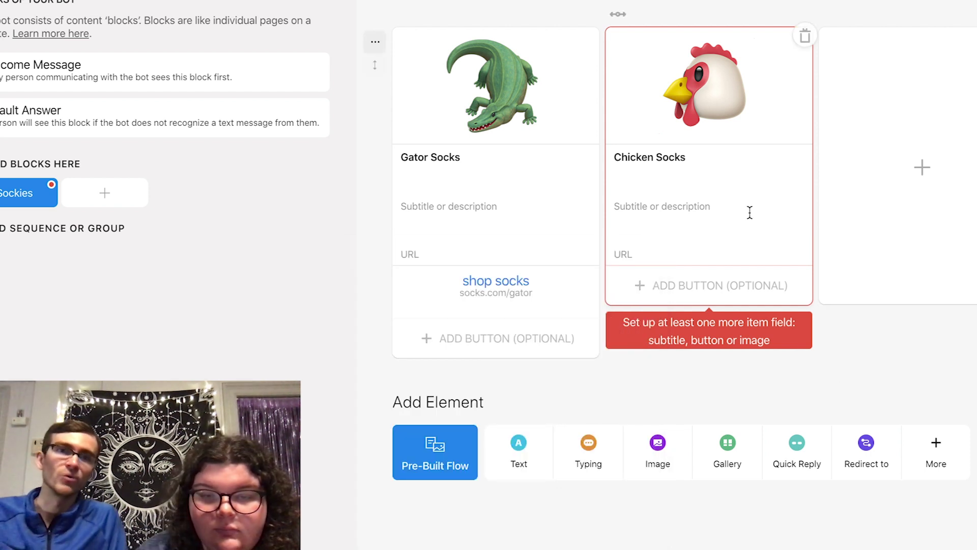
click(804, 36)
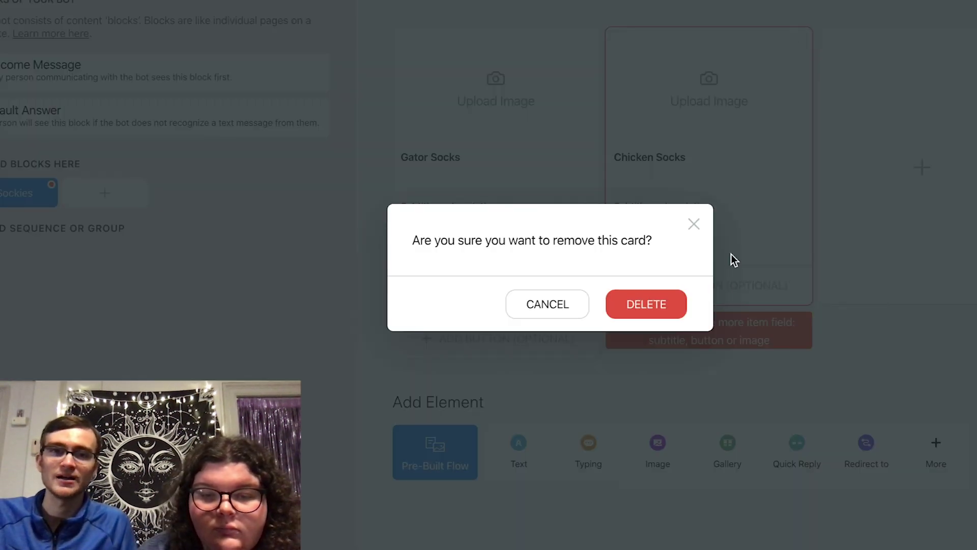
click(658, 305)
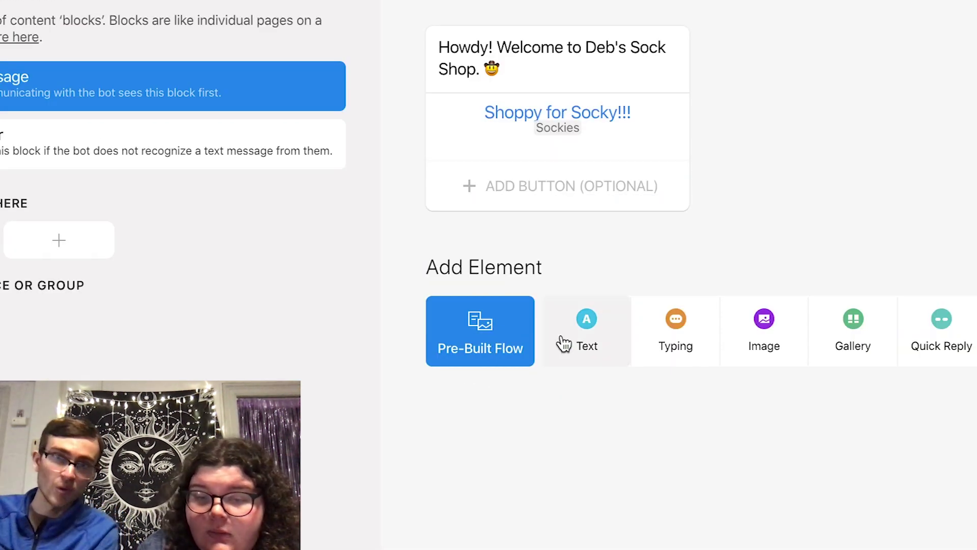
Add a welcome button titled 'FAQ' that redirects to a newly created 'FAQ' block
click(563, 206)
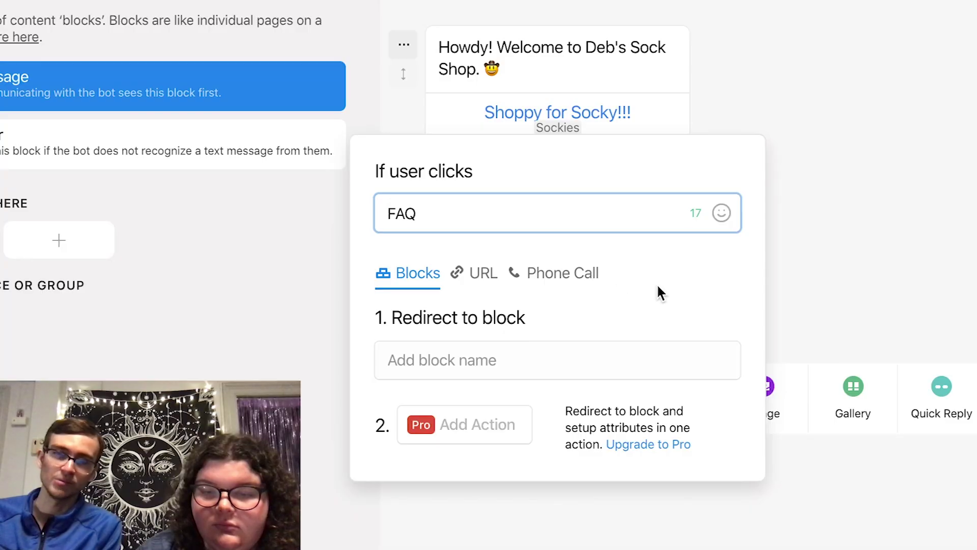
click(561, 360)
text(FAQ)
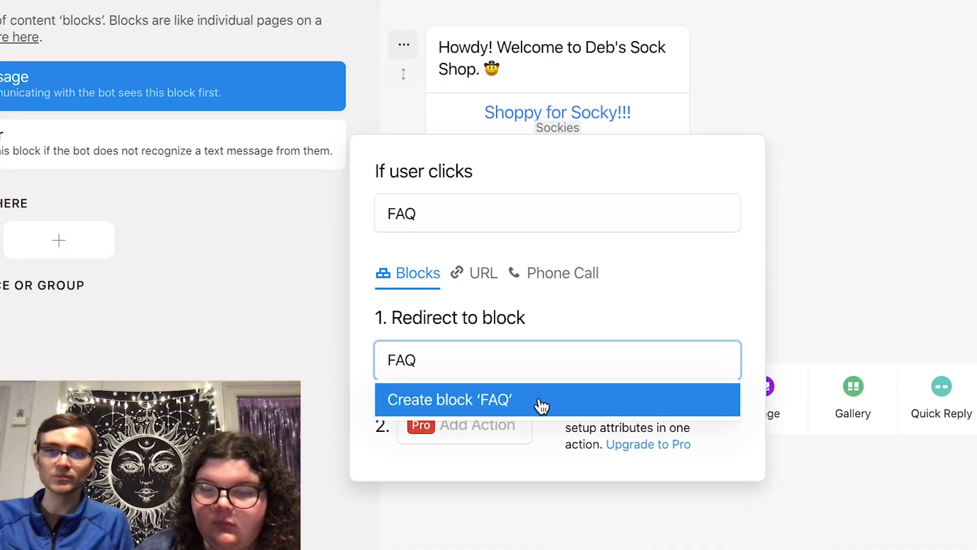
click(537, 401)
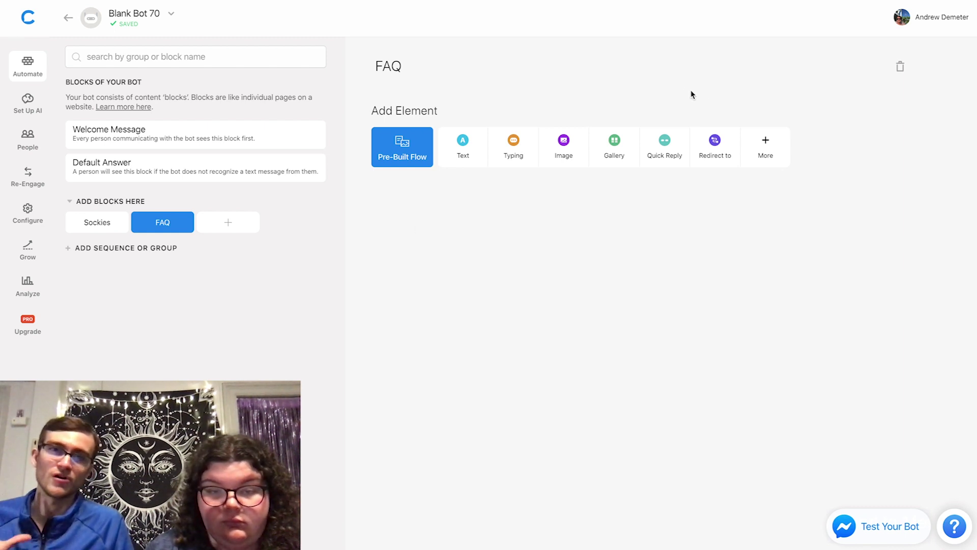
Give the FAQ block a 'Sizing' quick reply, below its text card, linked to a new Sizing block
click(663, 150)
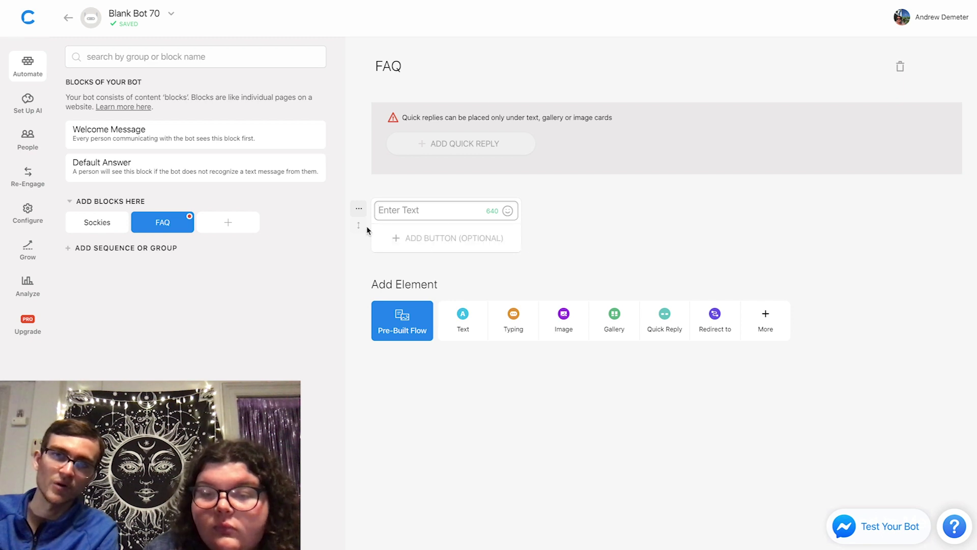
drag(360, 227, 359, 127)
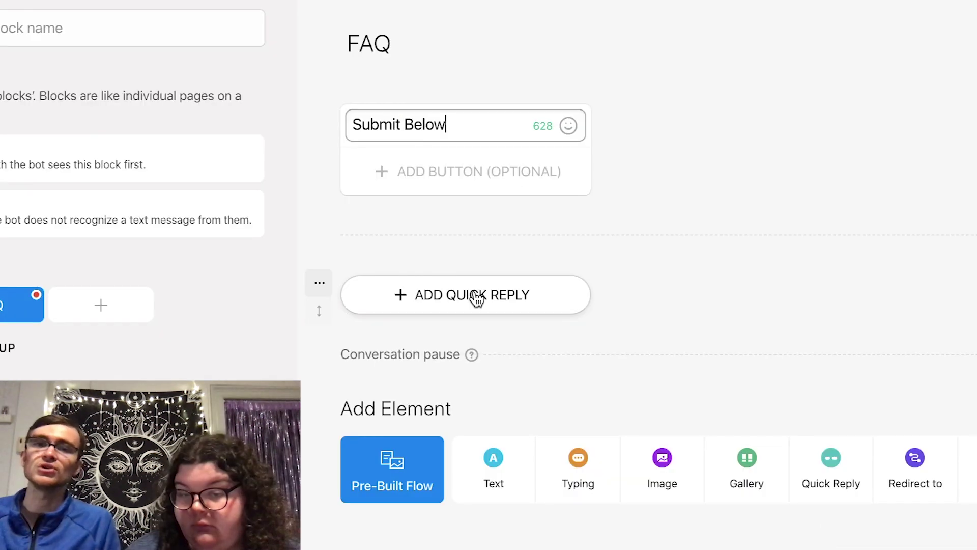
click(453, 216)
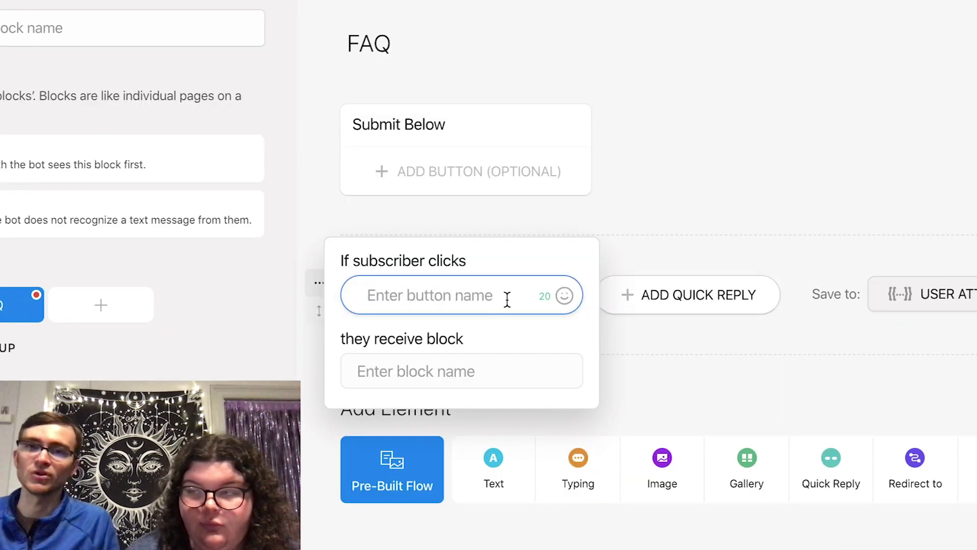
text(Sizing)
click(487, 374)
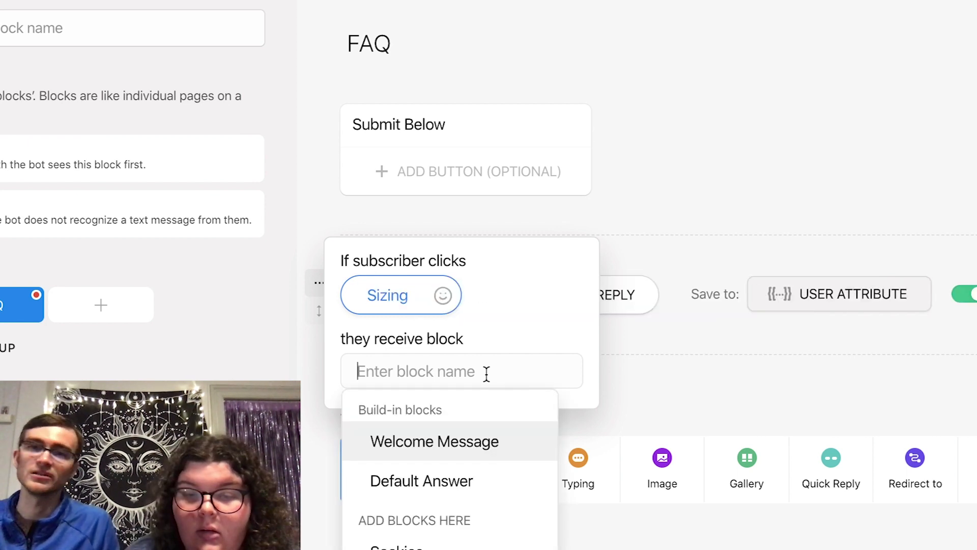
key(Return)
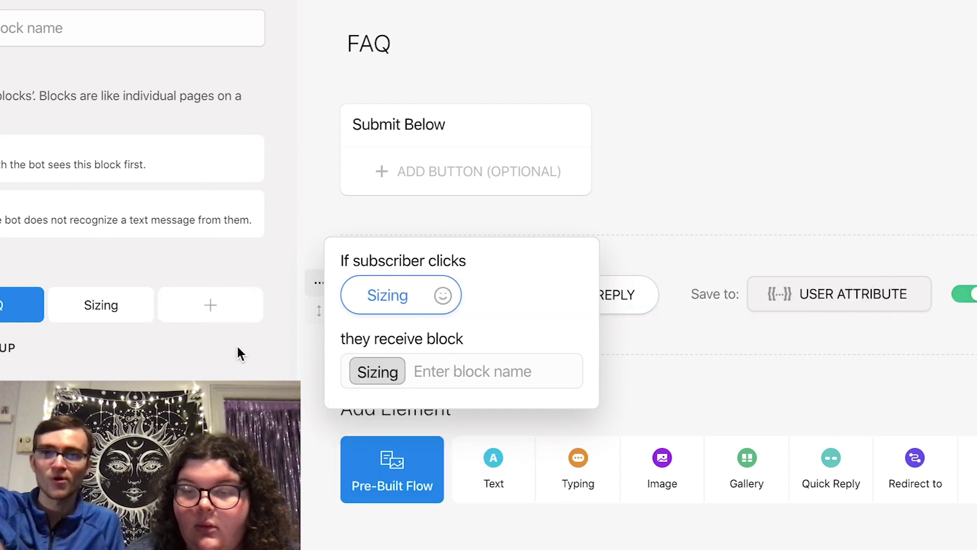
click(377, 375)
Open the Sizing block, add and discard a text card, then go to Set Up AI
click(376, 374)
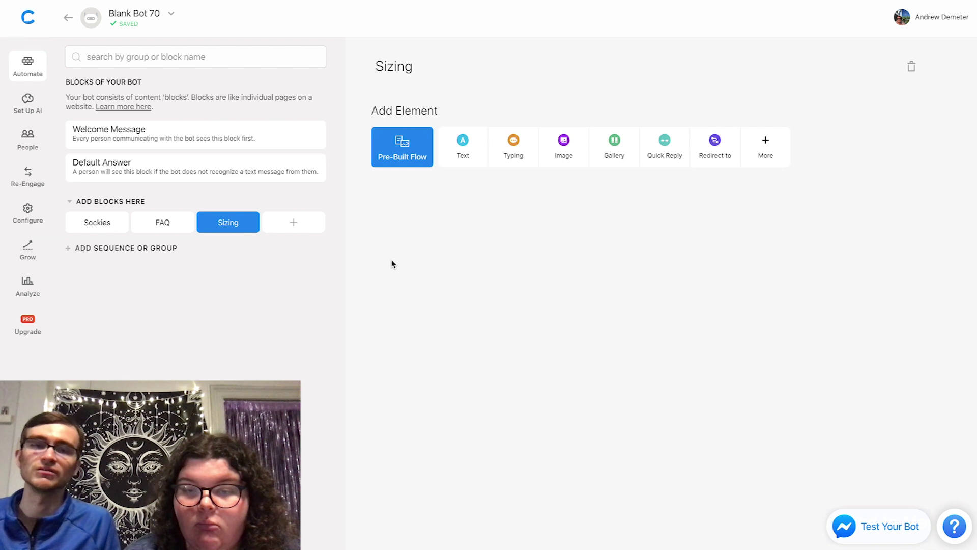
click(464, 162)
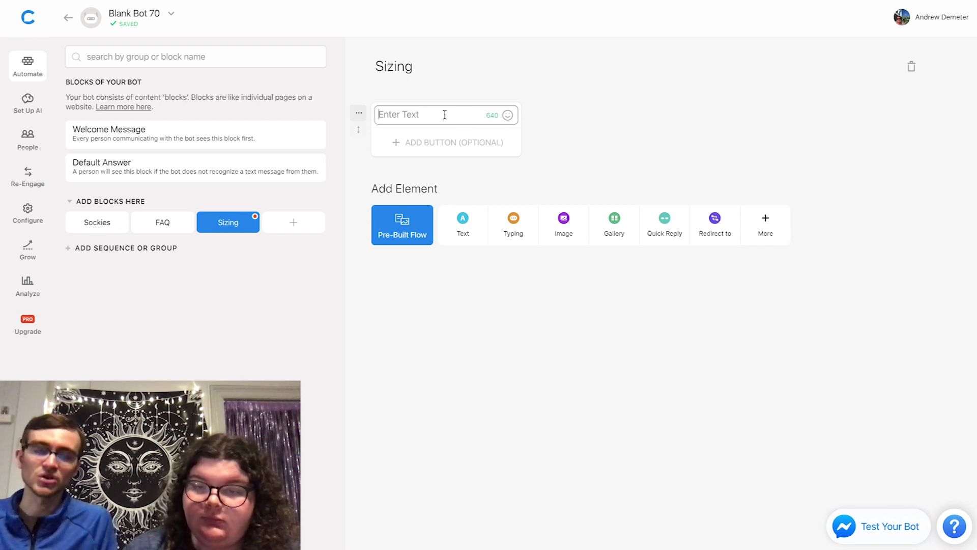
click(538, 253)
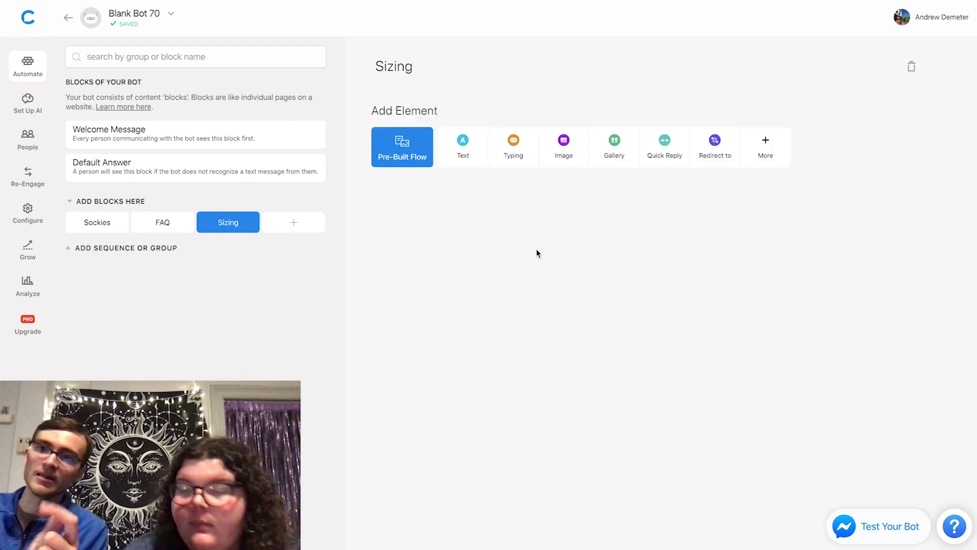
click(27, 104)
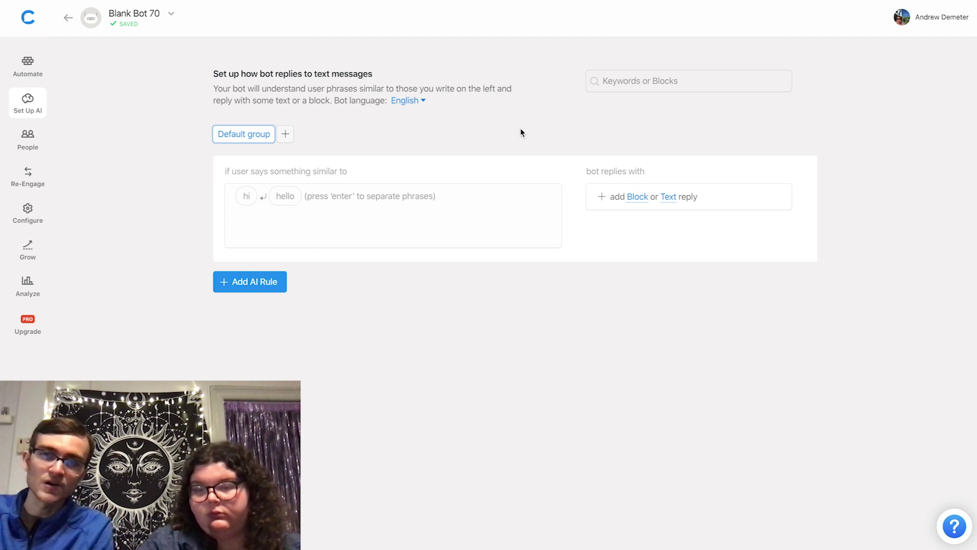
Add 'Designs' and 'Colors' as trigger phrases for the Default group's AI rule
click(451, 216)
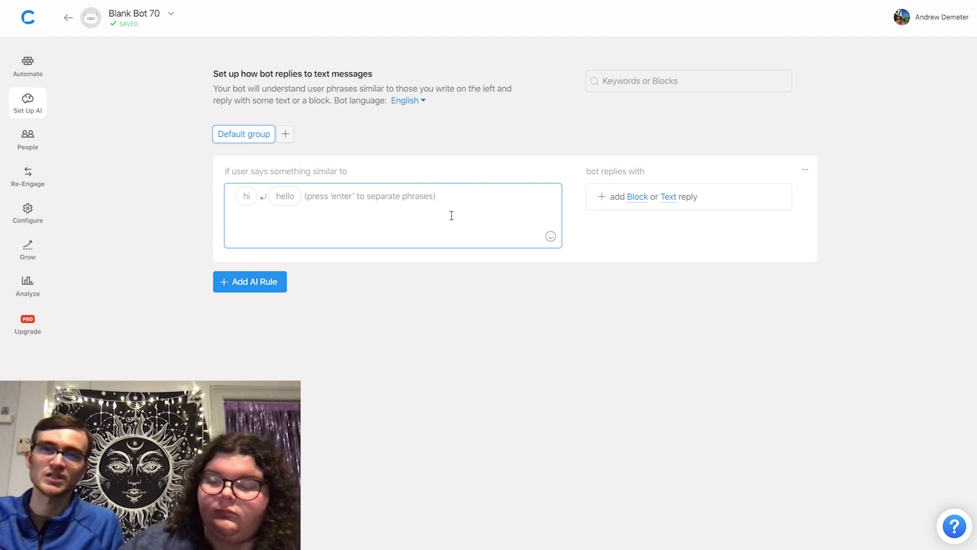
text(Designs)
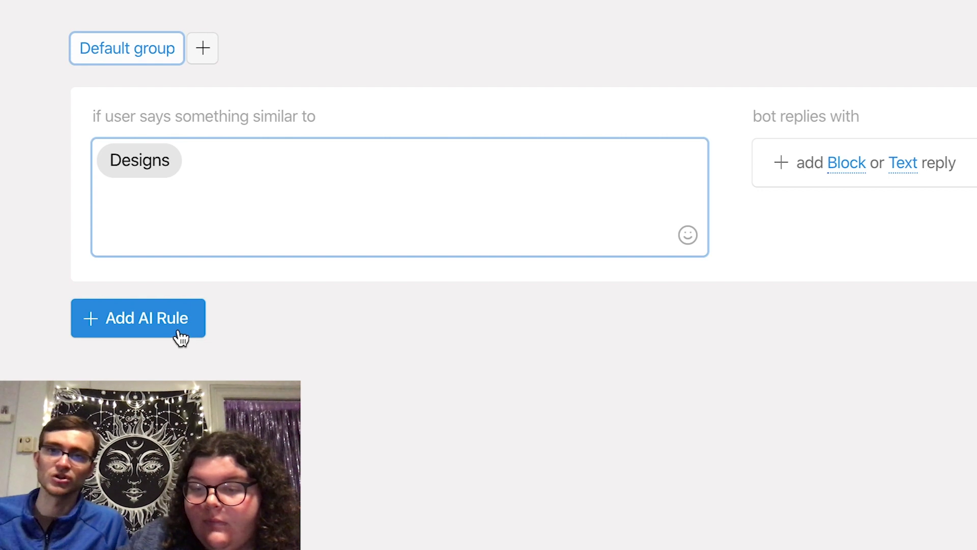
key(Return)
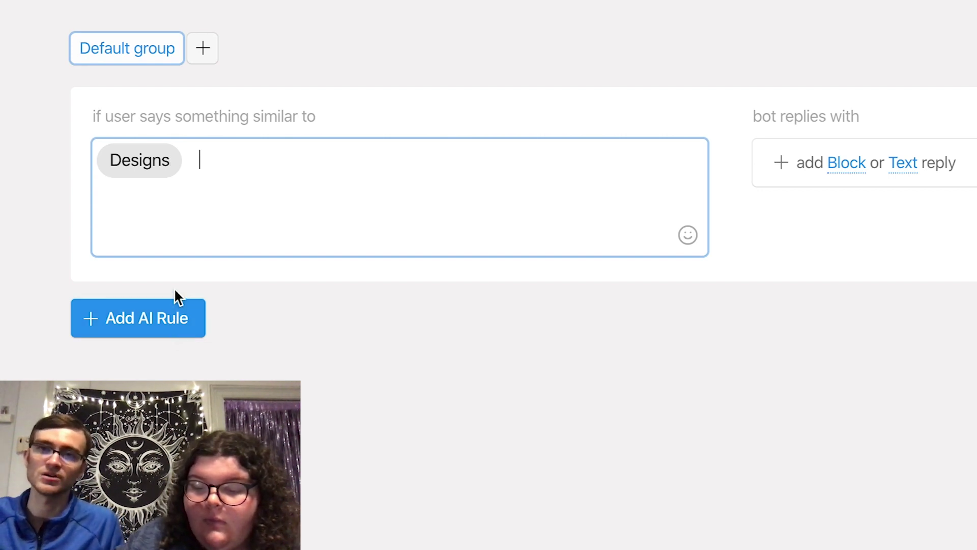
text(Colors)
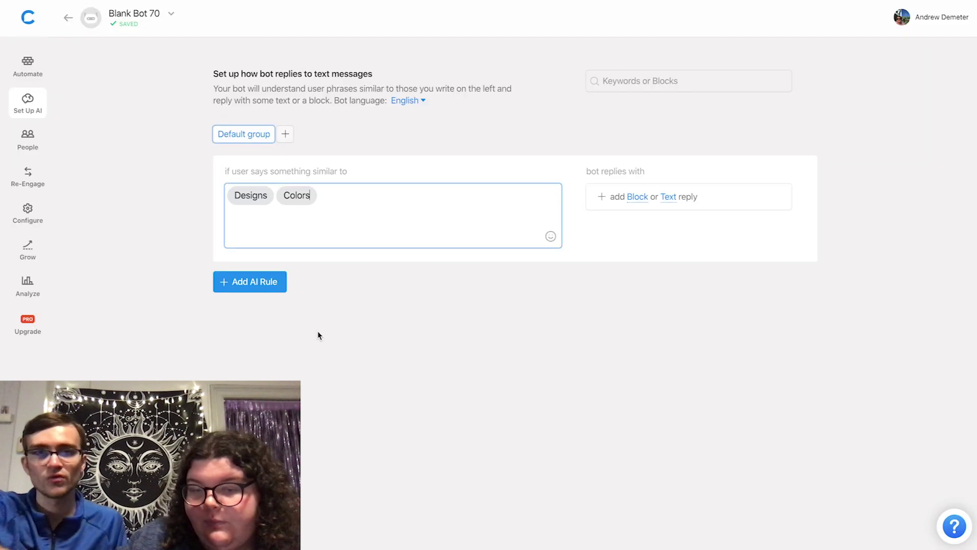
click(705, 201)
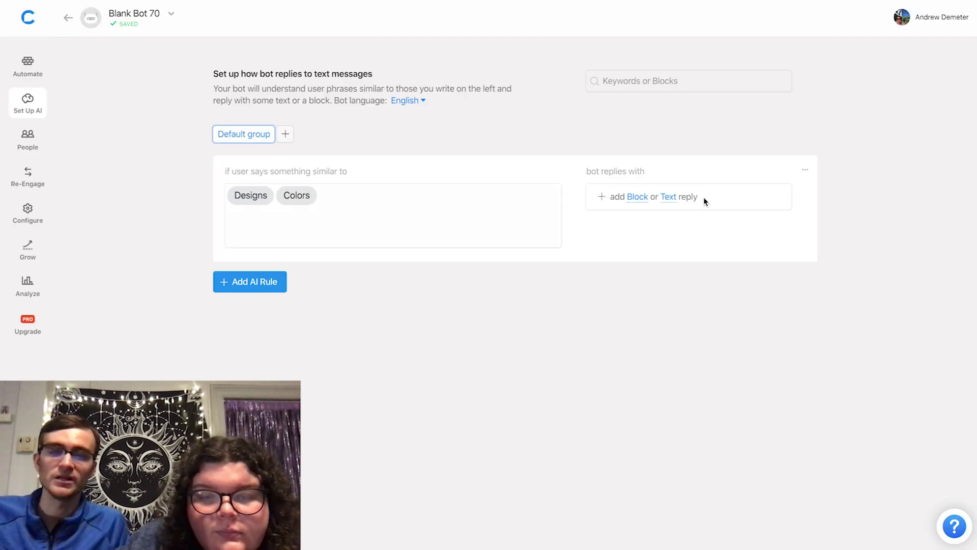
Give the rule a text reply, replacing 'Animal' with 'We have everything from'
click(670, 197)
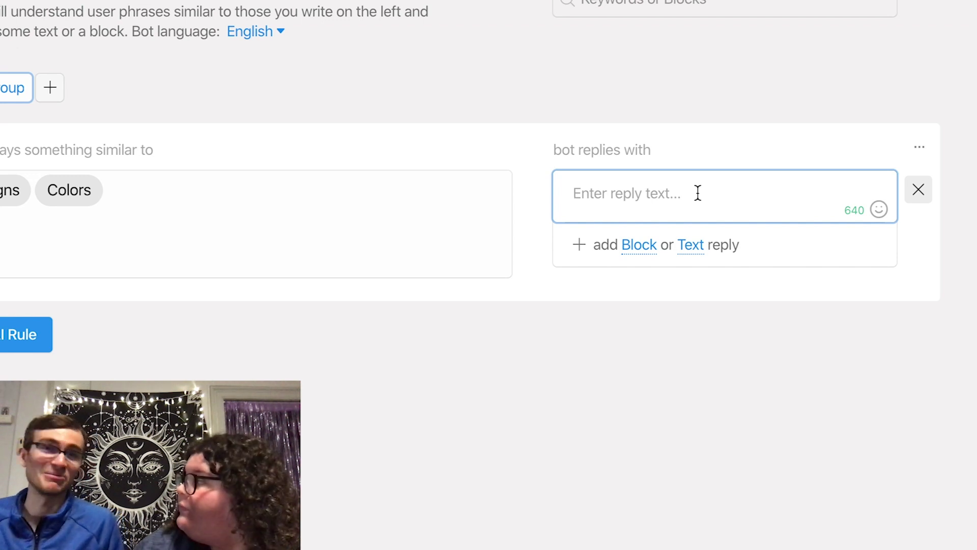
text(Animal)
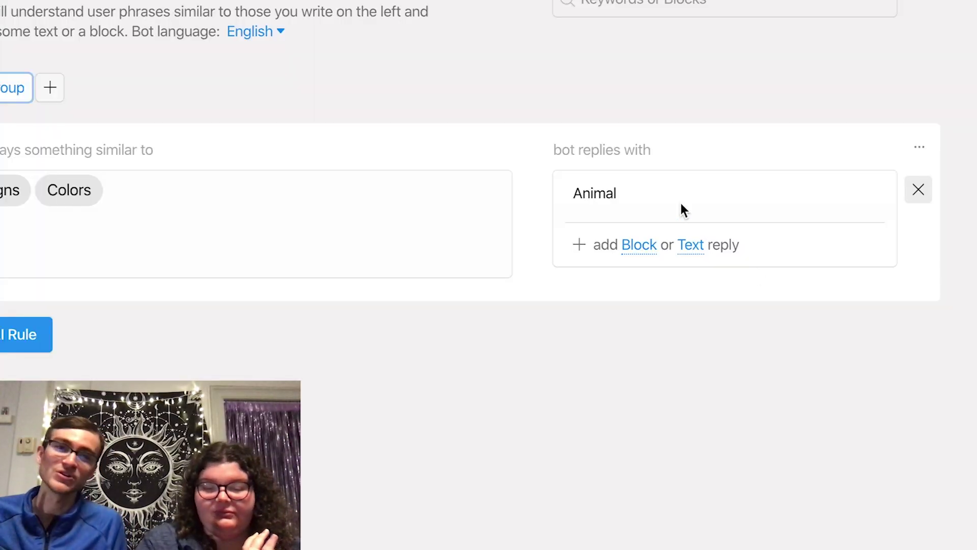
click(641, 191)
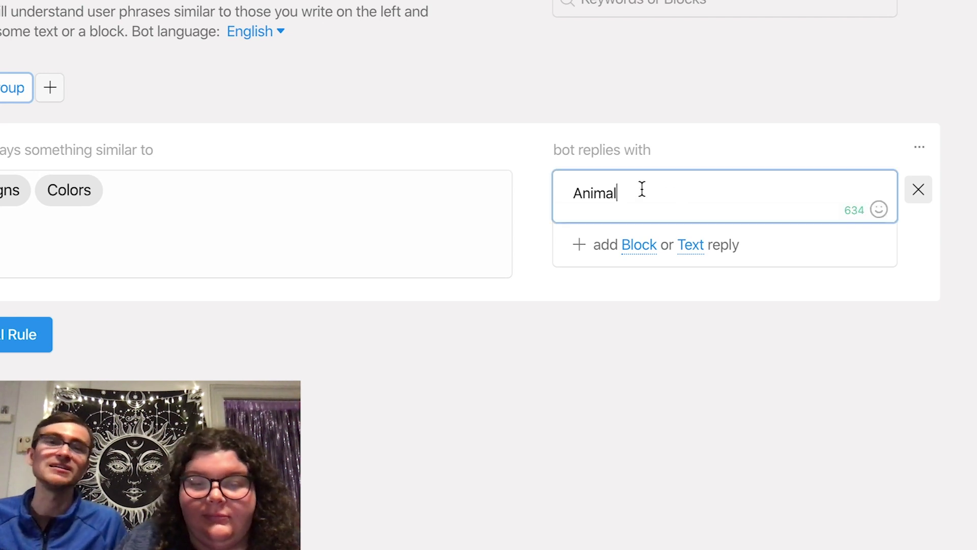
key(ctrl+a)
text(We hav)
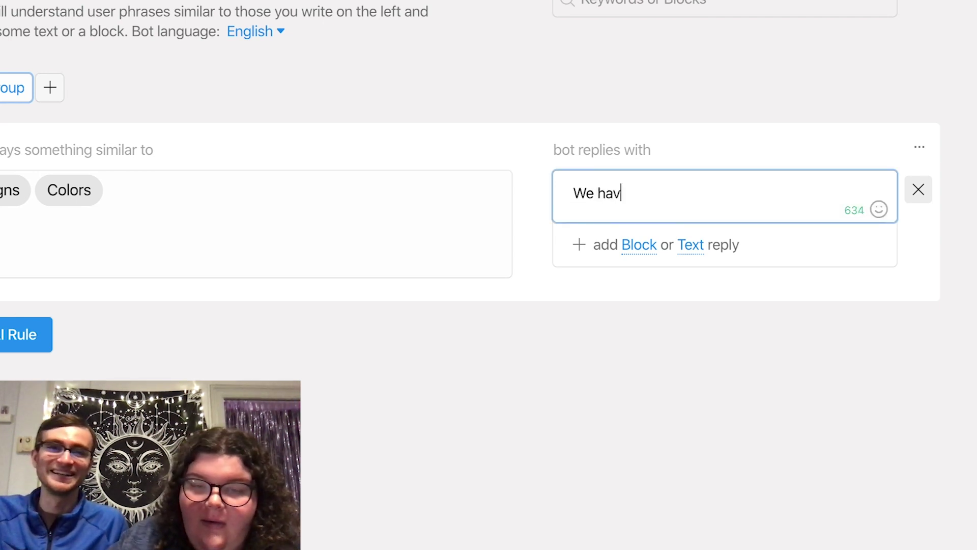
text(e everyhting)
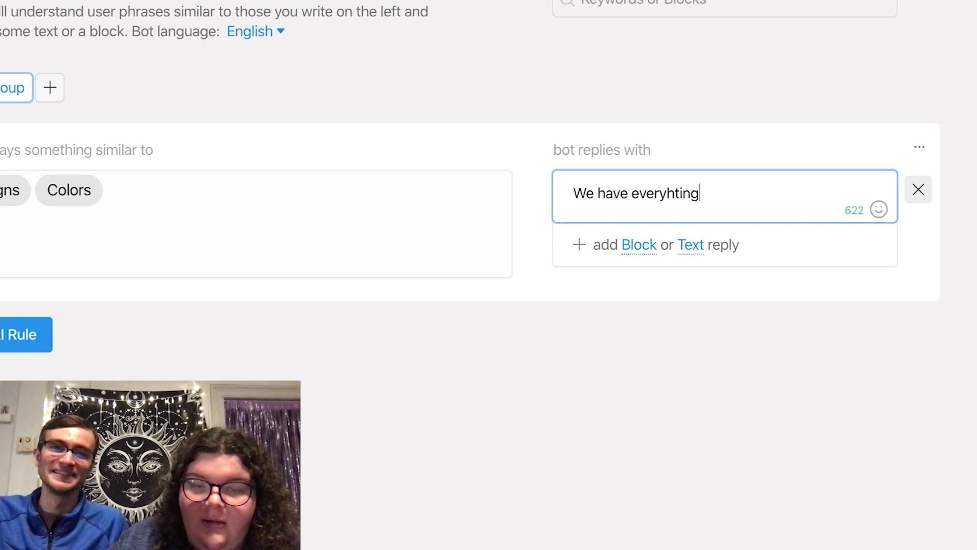
key(BackSpace)
key(BackSpace)
key(BackSpace)
key(BackSpace)
key(BackSpace)
key(BackSpace)
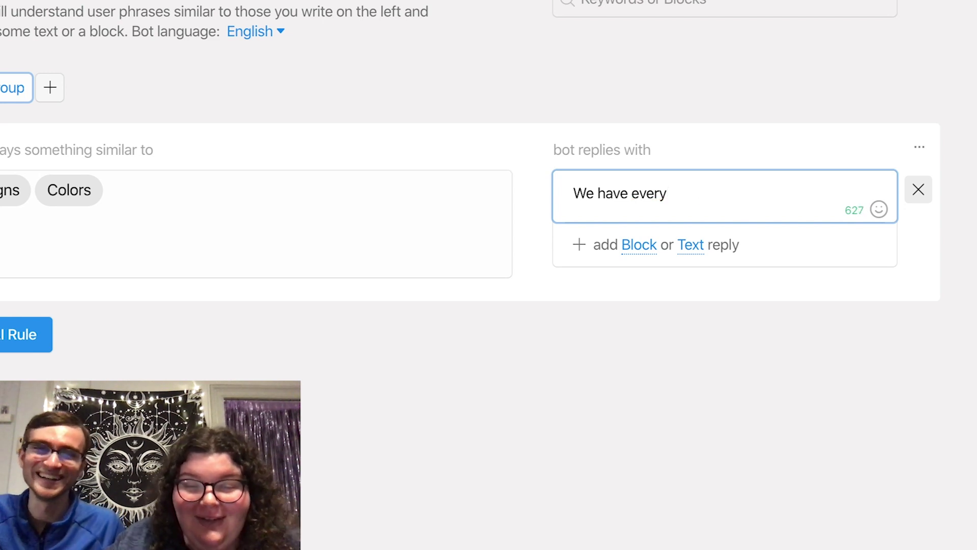
text(thing from)
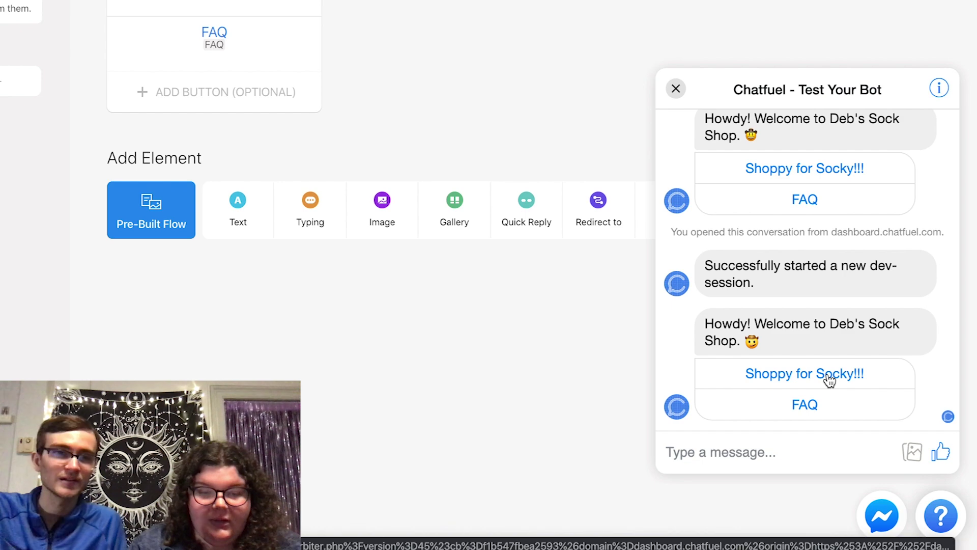
In the test chat, try the Shoppy for Socky!!!, FAQ and shop socks buttons, then send 'Animals'
click(829, 380)
click(828, 379)
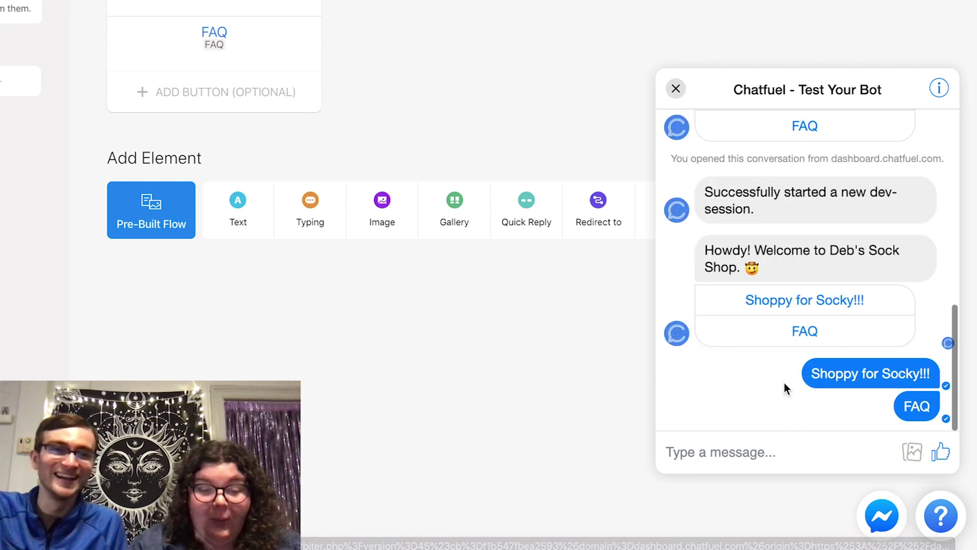
click(802, 367)
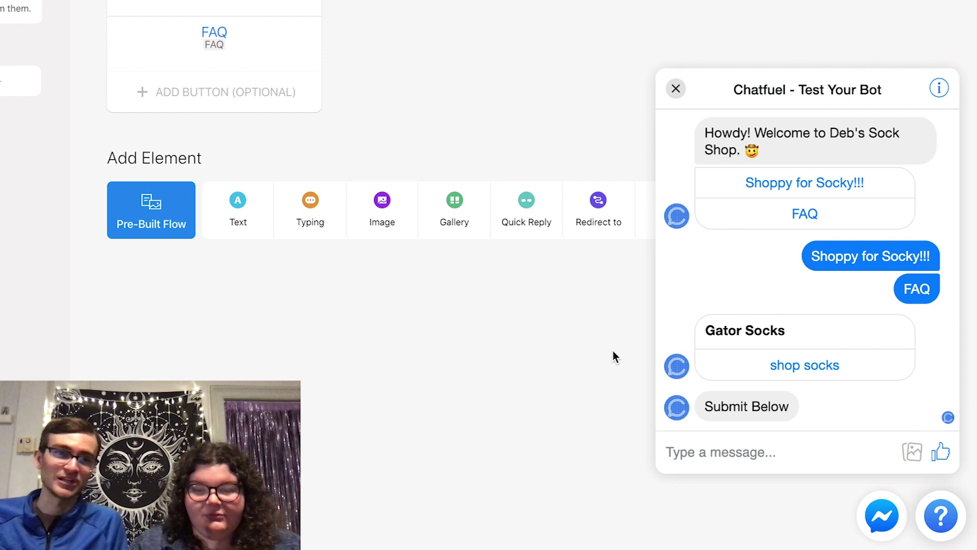
text(Animals)
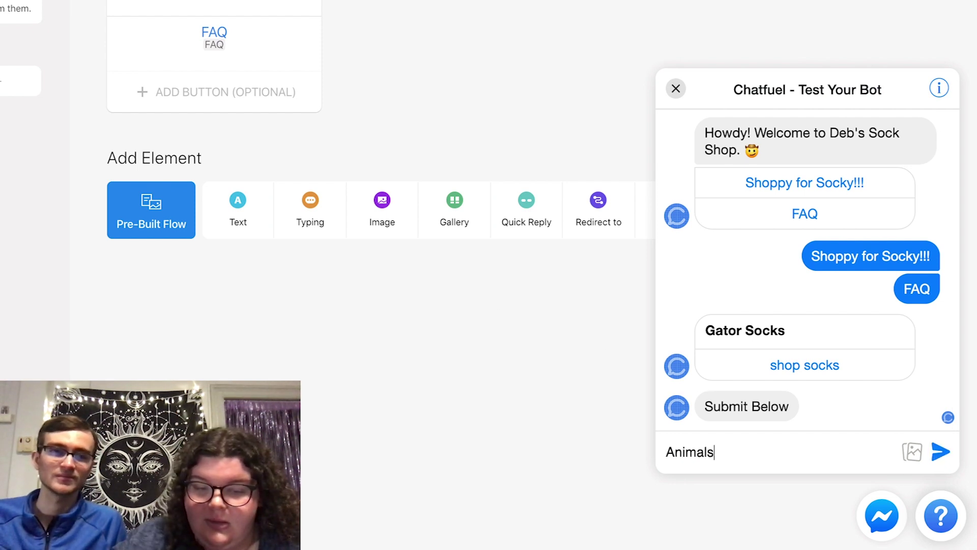
key(Return)
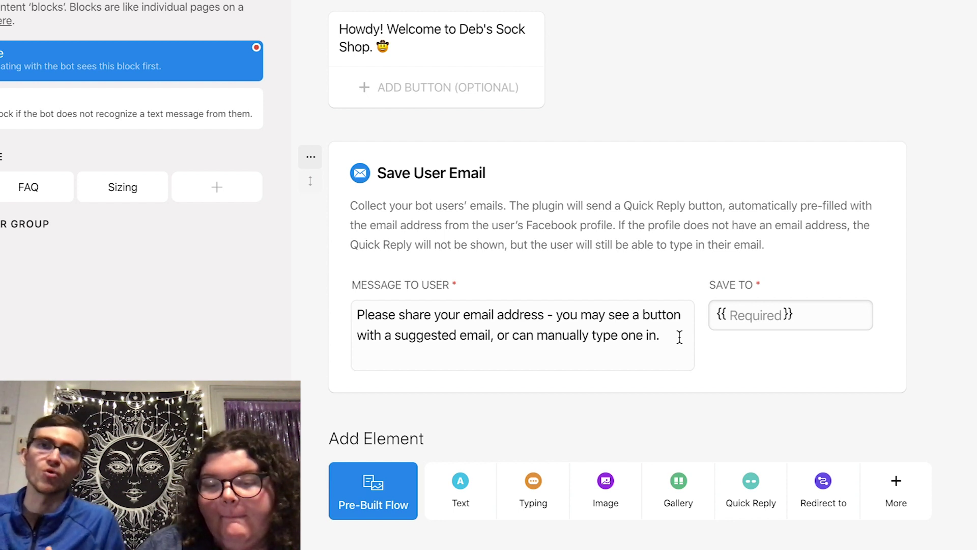
Save the user's email reply to the Email attribute
click(773, 308)
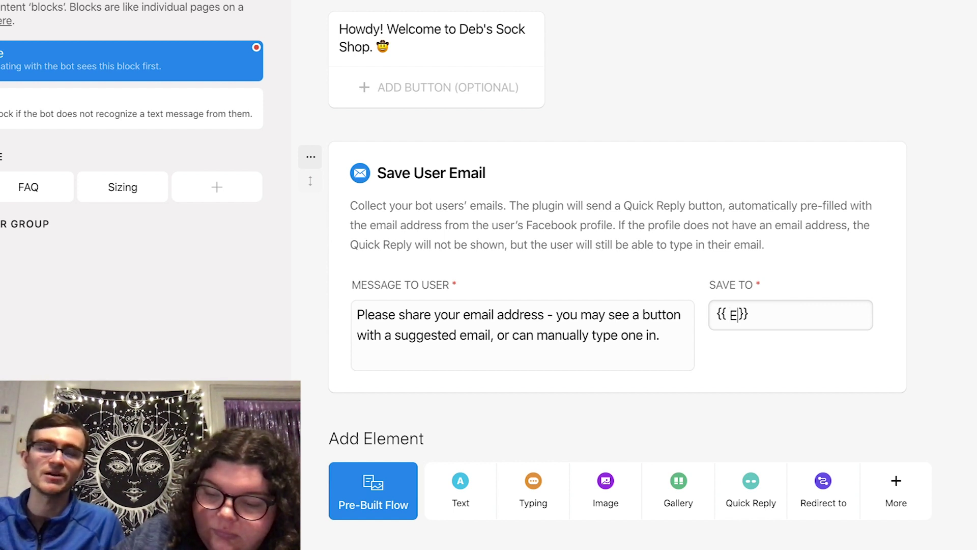
text(Email)
key(shift+Tab)
Rewrite the prompt ('Howdy Partner!…') to offer 20% off the first order with a smiling emoji, and add a text card
text(Howdy P)
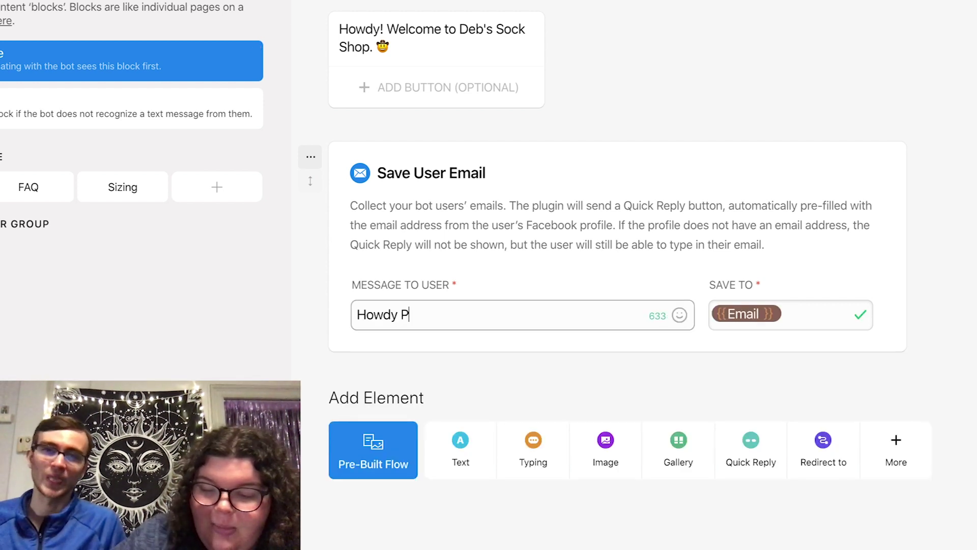
text(artner!)
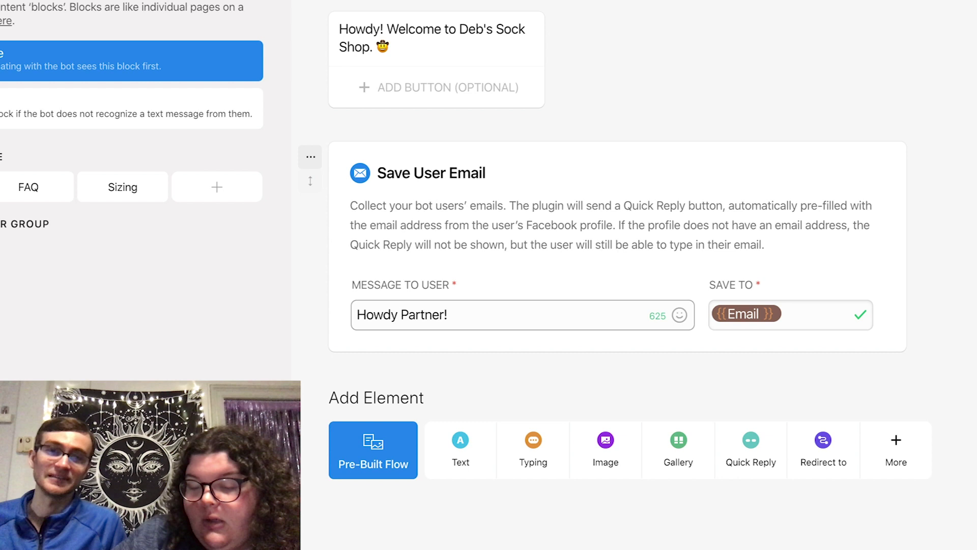
text( Su)
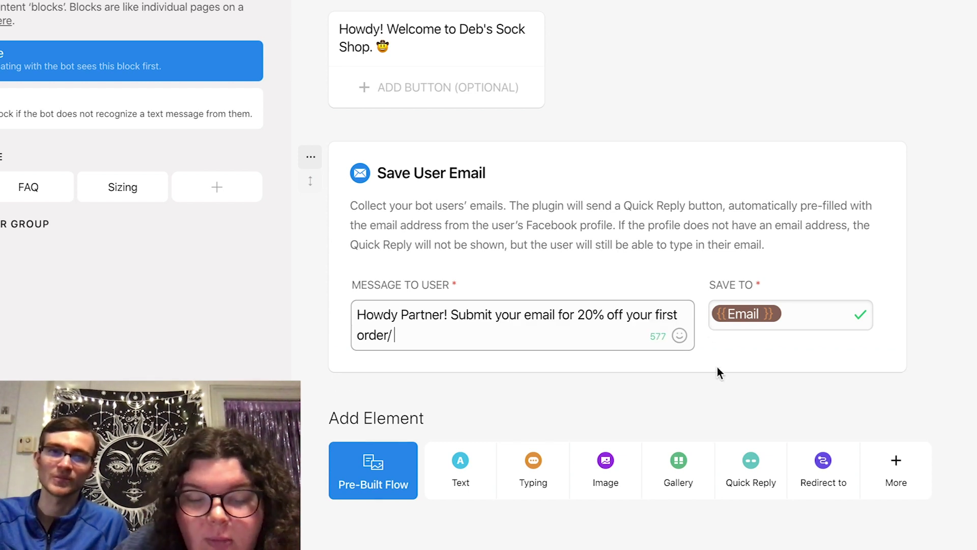
text(.)
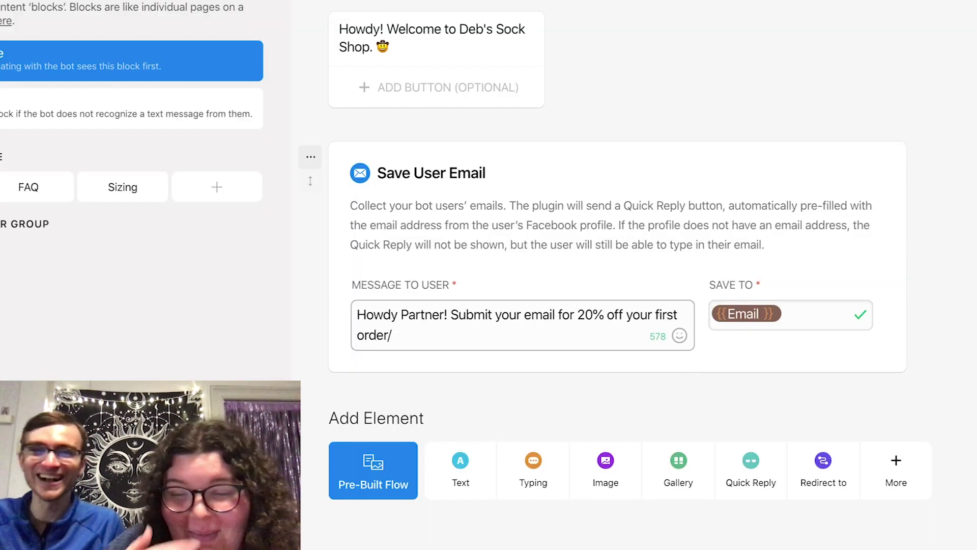
key(BackSpace)
text(.)
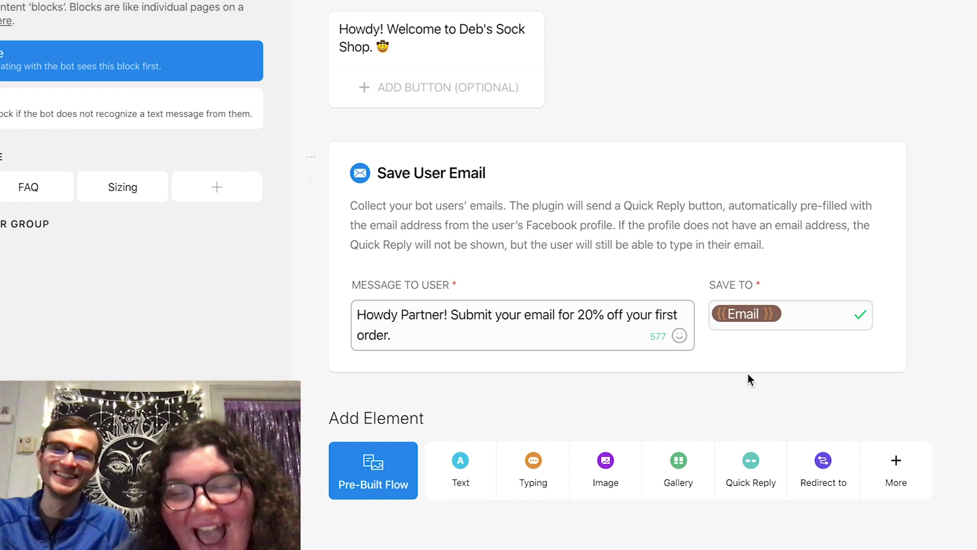
click(679, 336)
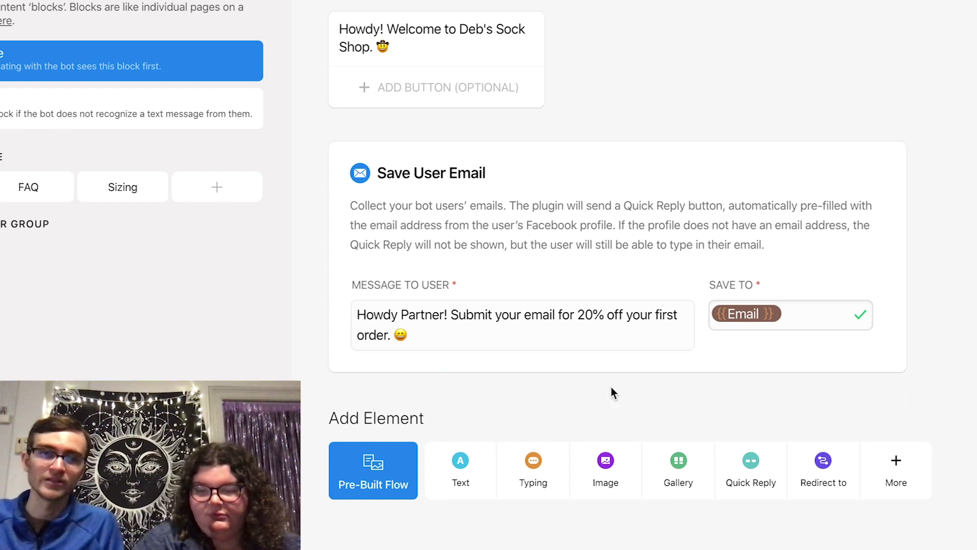
click(470, 459)
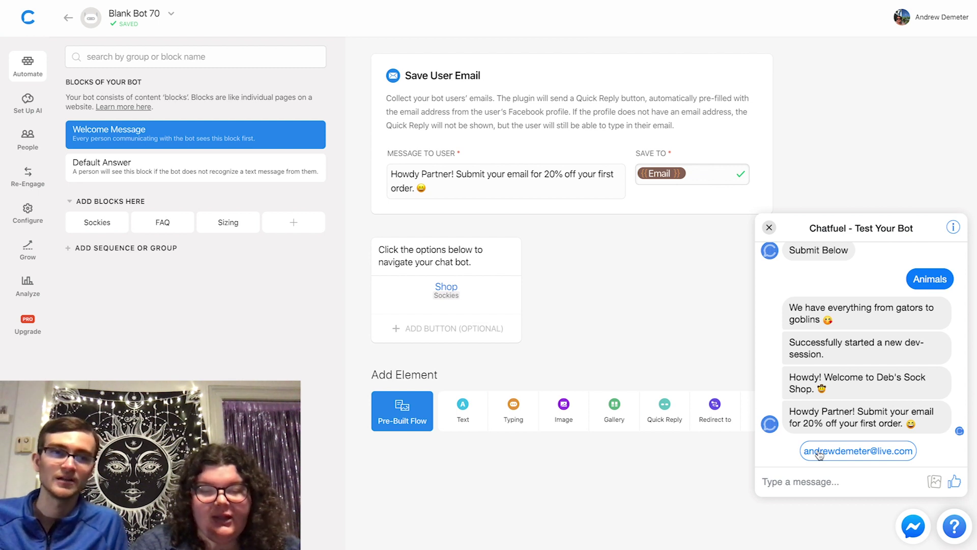
In the test chat, submit the suggested email and choose the Shop quick reply
click(820, 452)
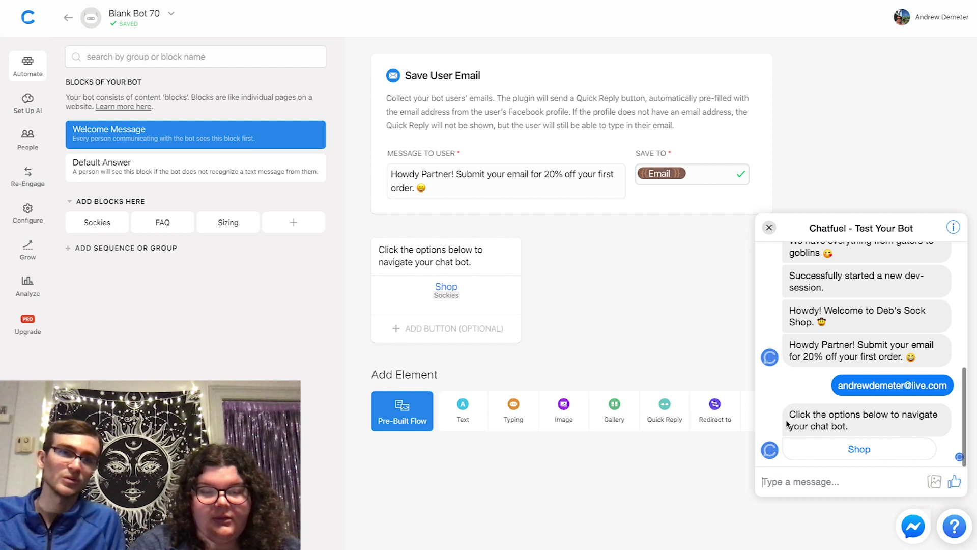
click(854, 449)
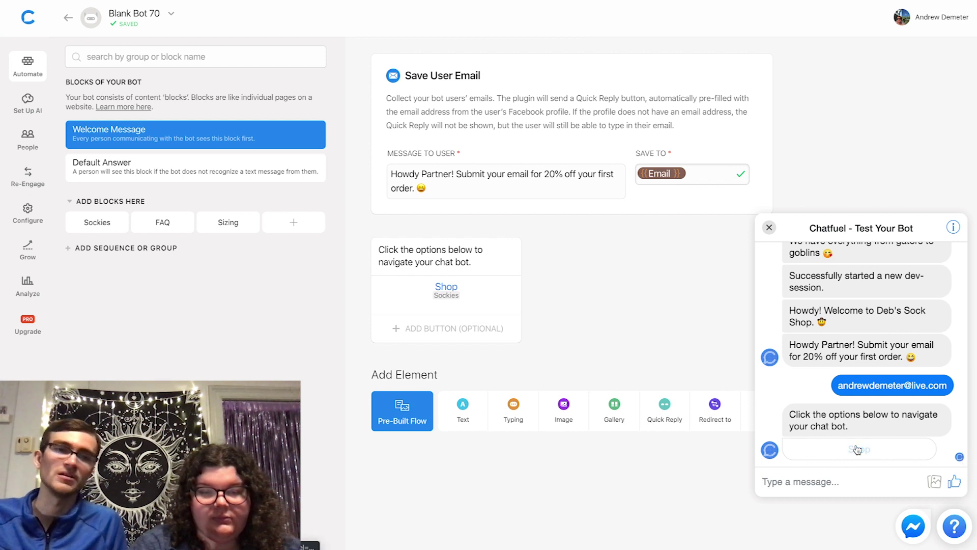